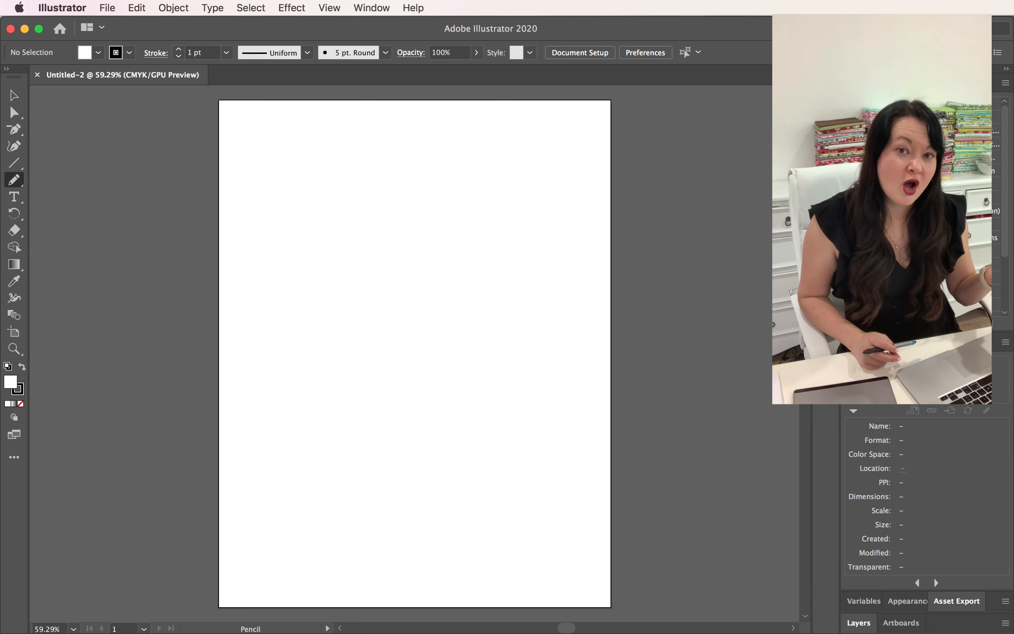
Reset the Automation workspace to its default layout.
left_click(374, 7)
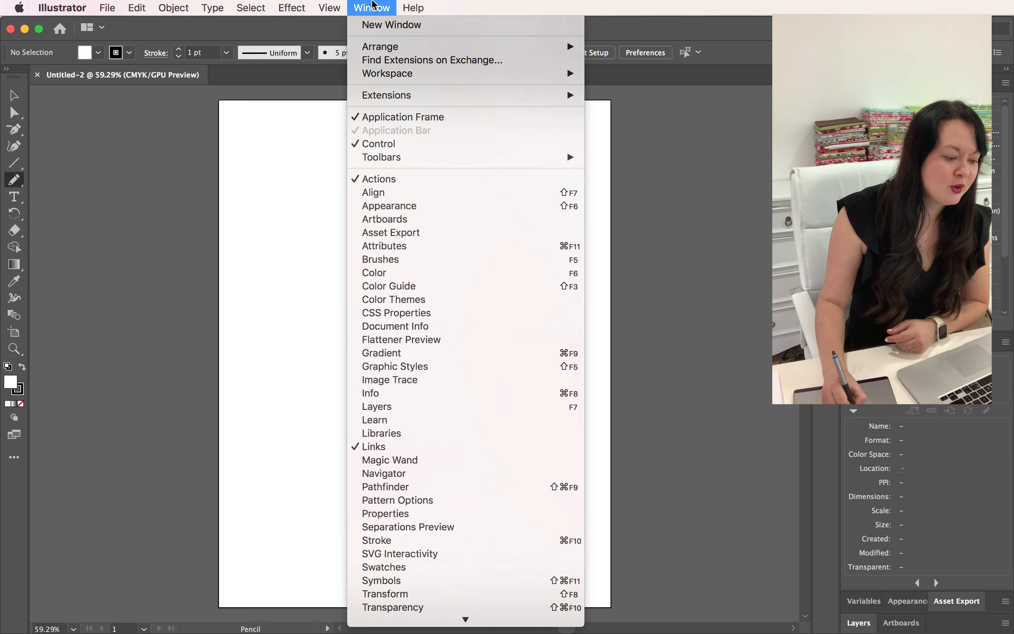
mouse_move(393, 80)
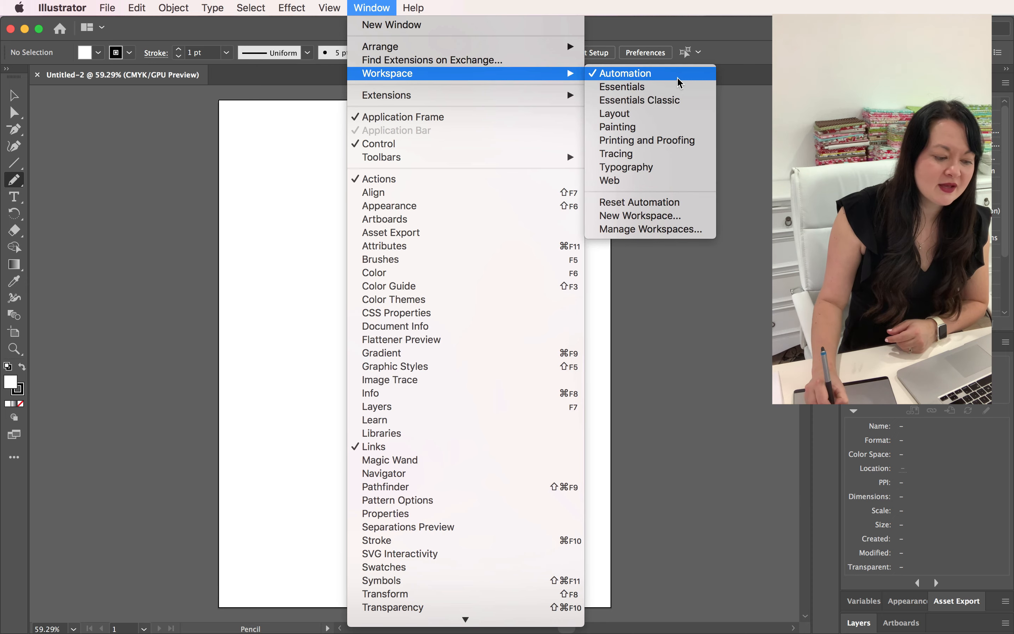
left_click(669, 203)
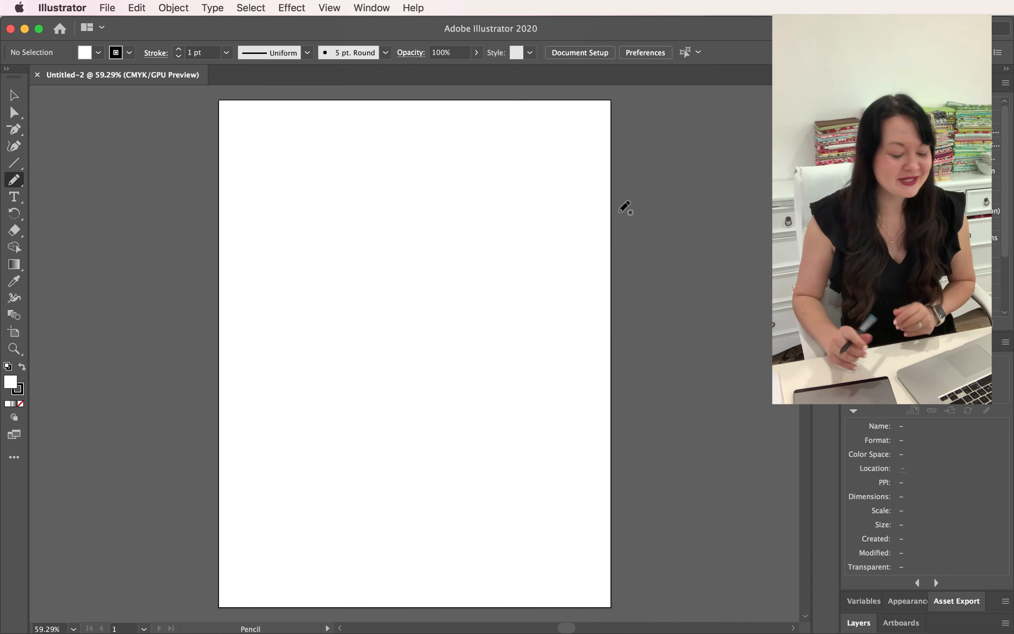
Activate the Pen tool in place of the Delete Anchor Point tool and look over the complete list of available tools.
left_click(14, 132)
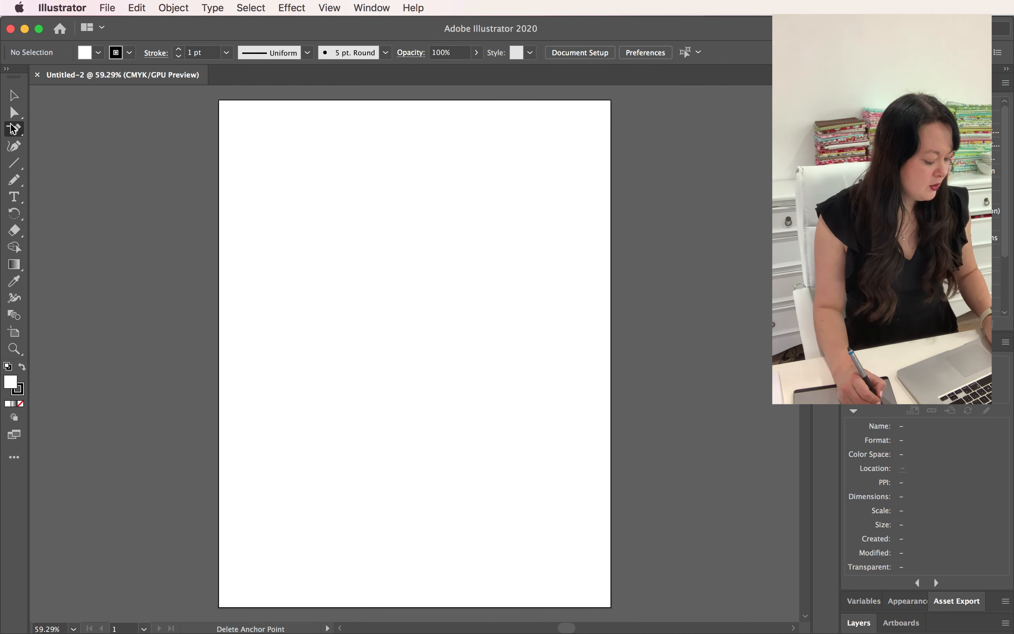
left_click(13, 128)
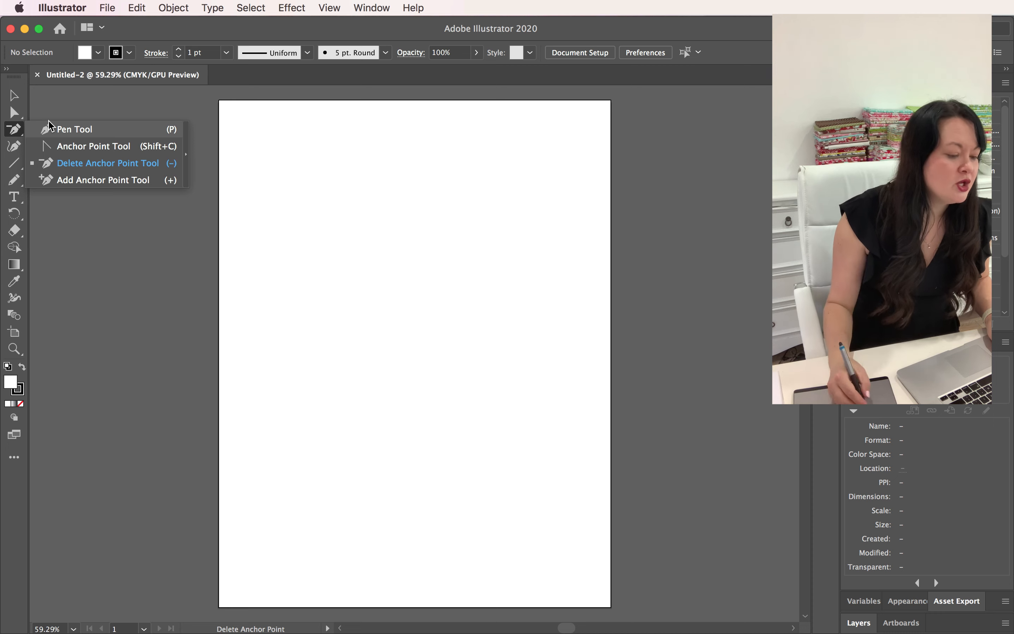
left_click(84, 130)
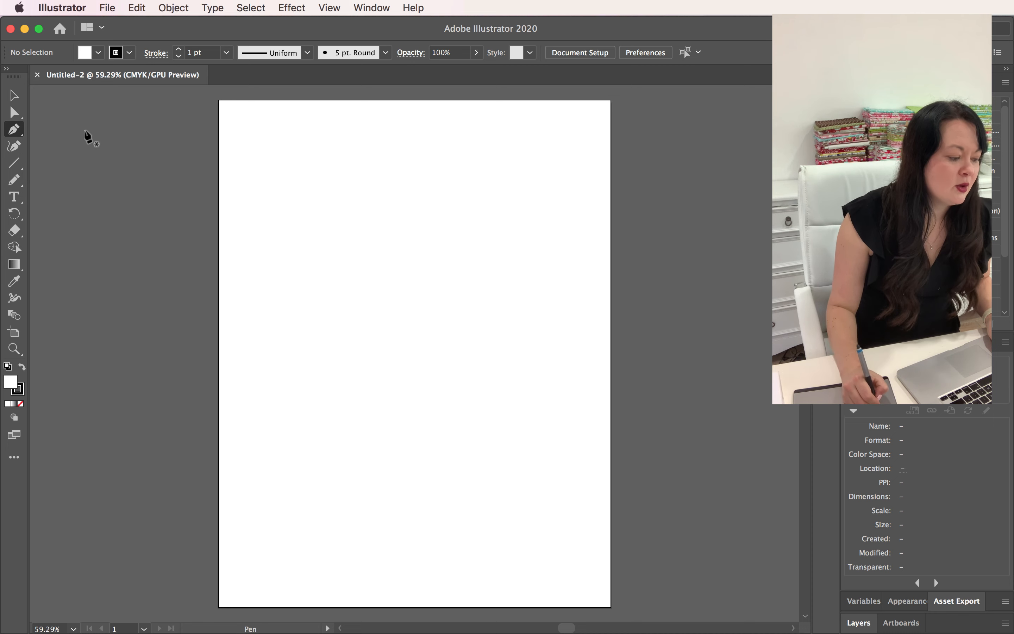
left_click(15, 134)
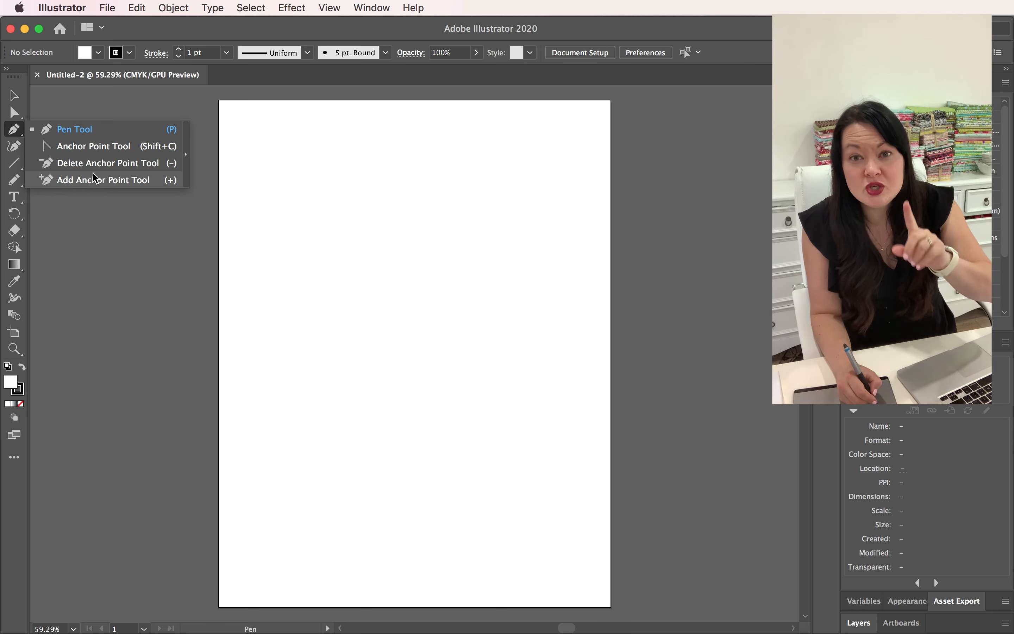
left_click(14, 458)
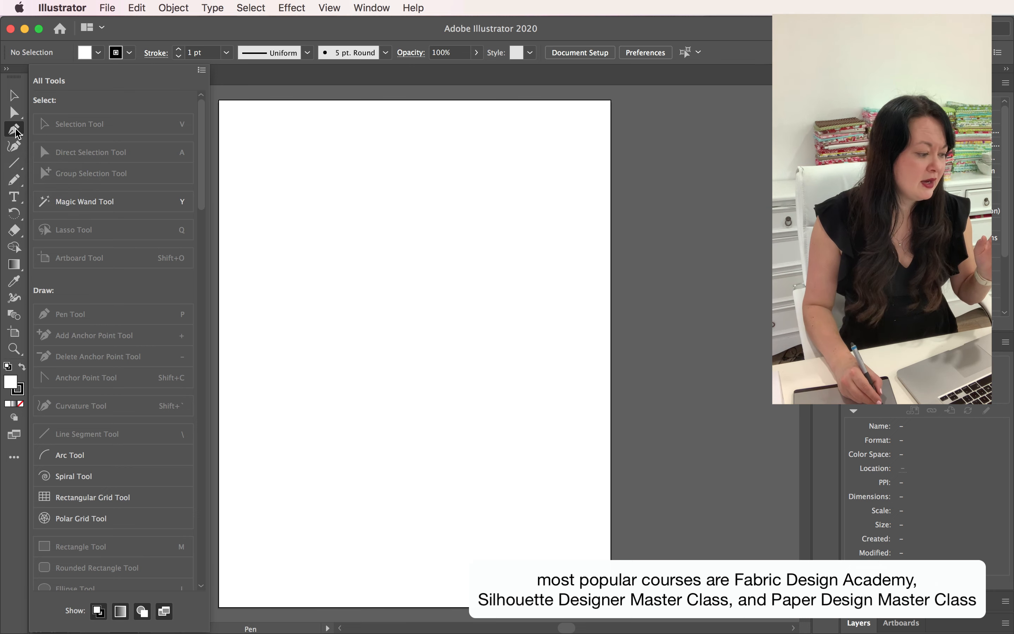
left_click(16, 458)
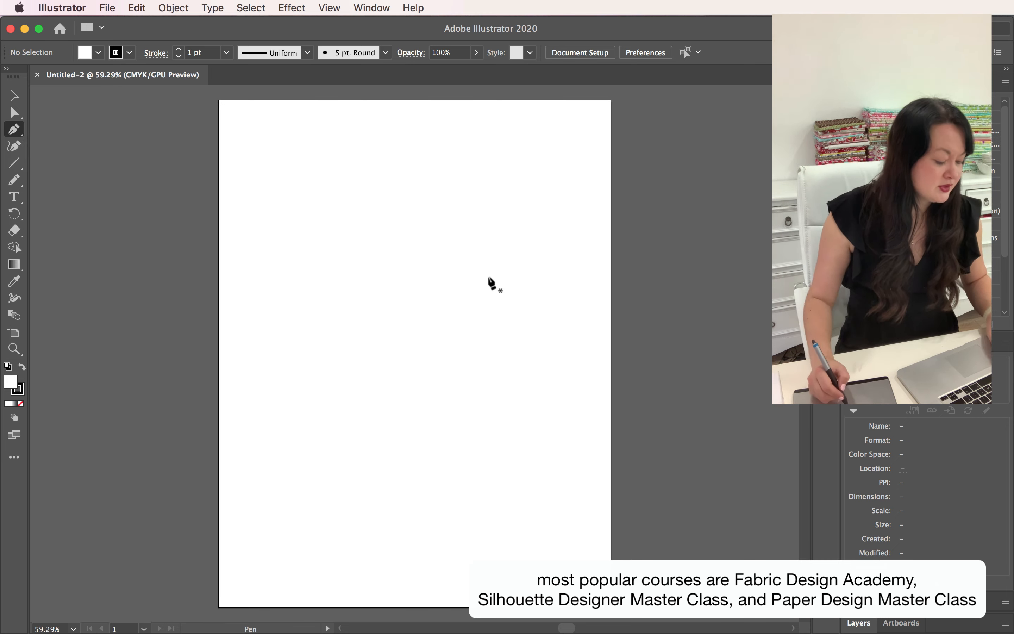
Draw a closed 12-point straight-sided path with the Pen tool, with a horizontal base, near-vertical right side and jagged spikes along the top and left.
left_click(345, 328)
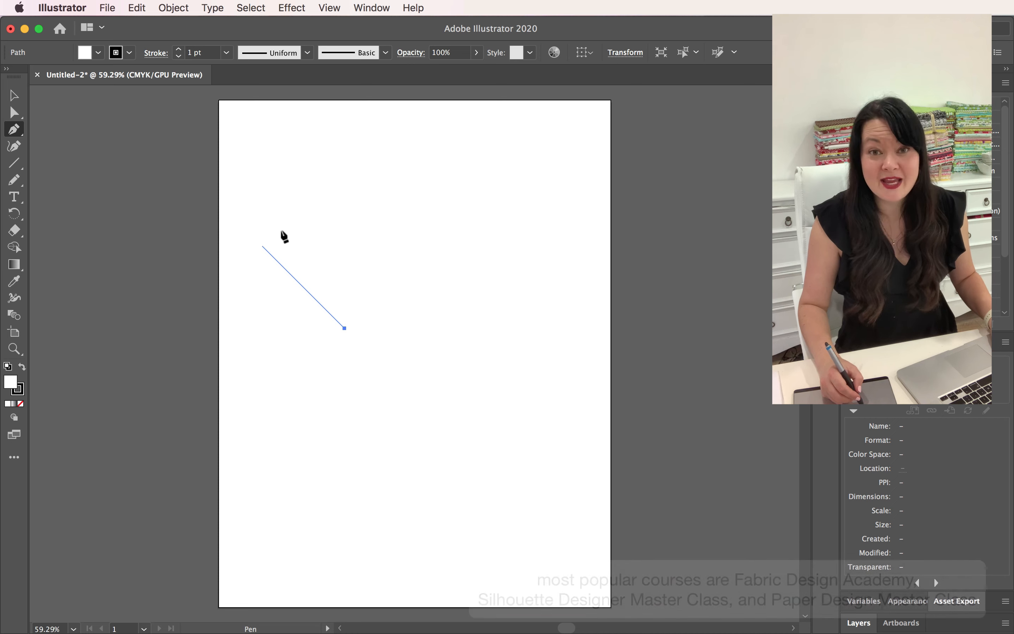
left_click(523, 272, "shift")
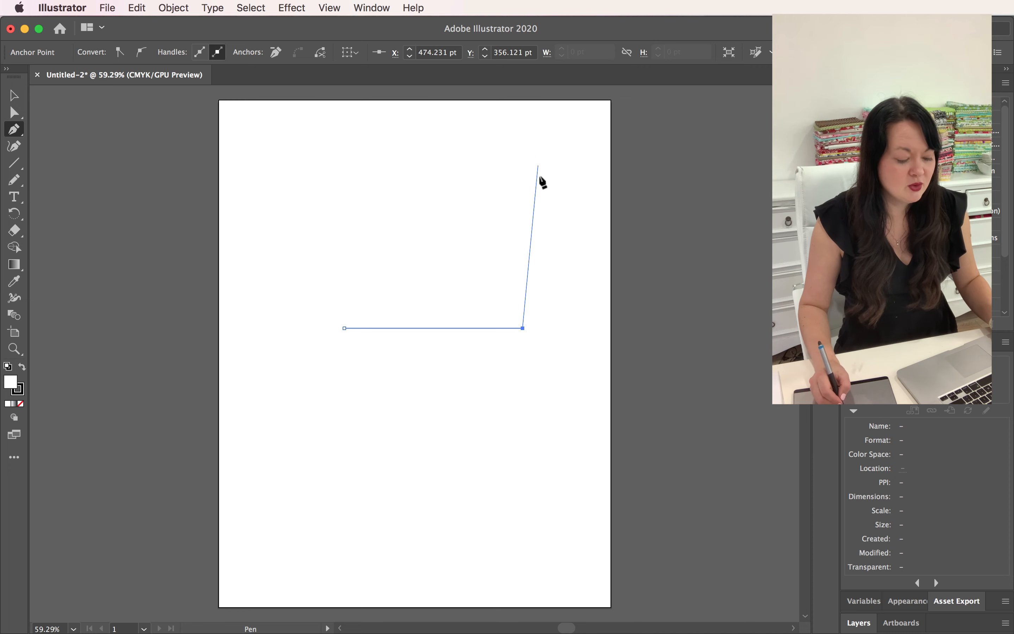
left_click(516, 207)
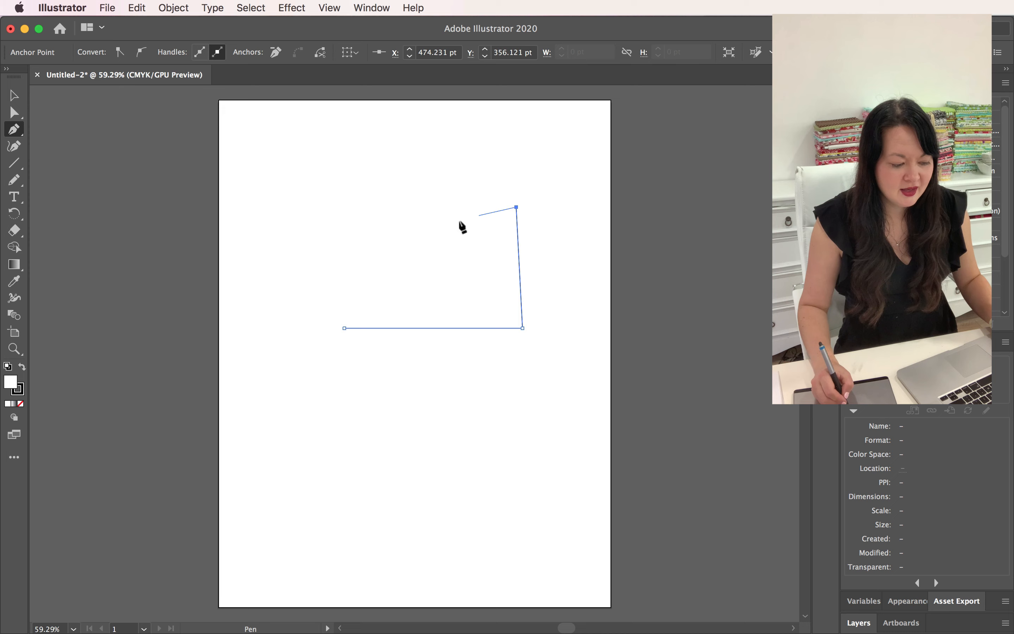
left_click(440, 222)
left_click(407, 156)
left_click(382, 197)
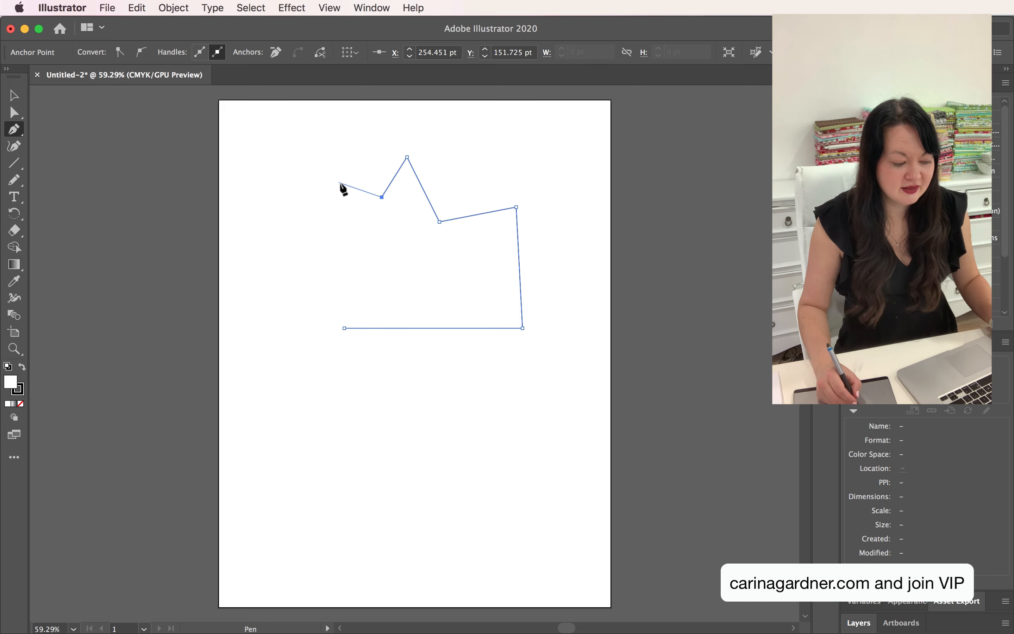
left_click(340, 183)
left_click(355, 238)
left_click(321, 250)
left_click(359, 281)
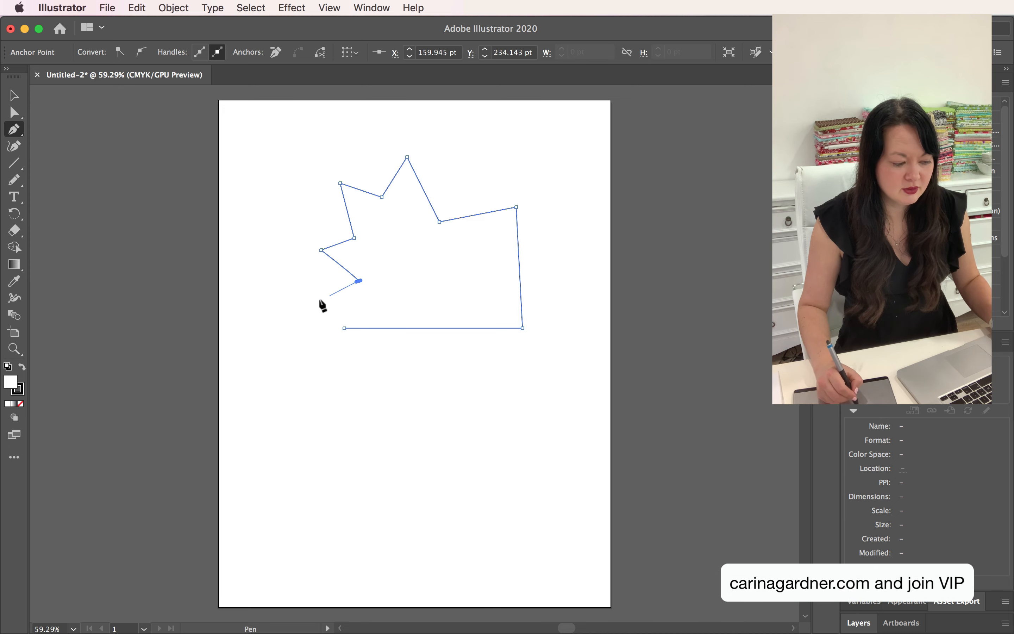
left_click(309, 305)
left_click(352, 311)
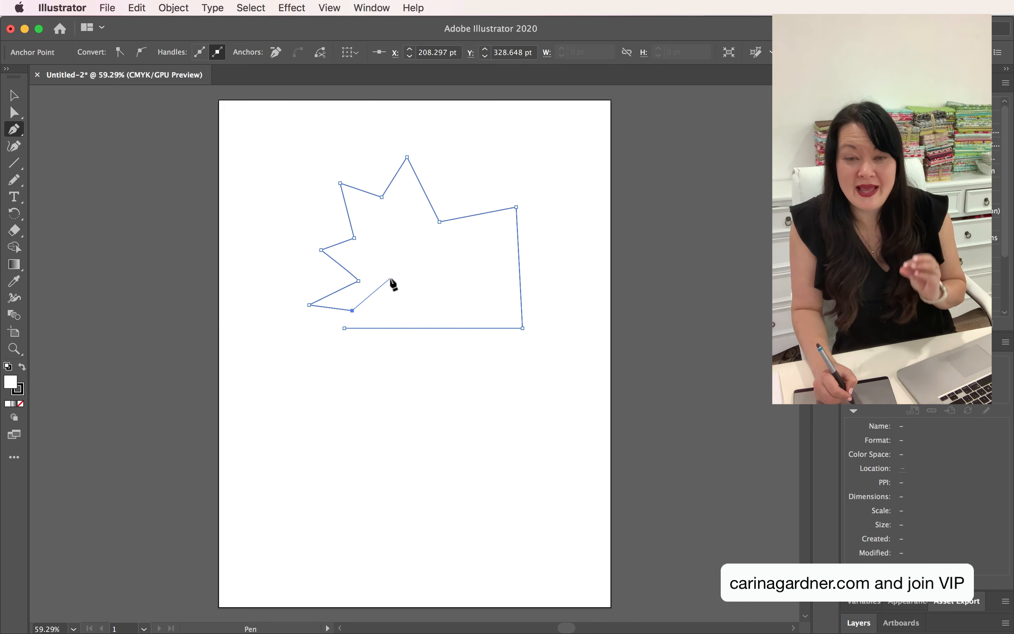
left_click(344, 329)
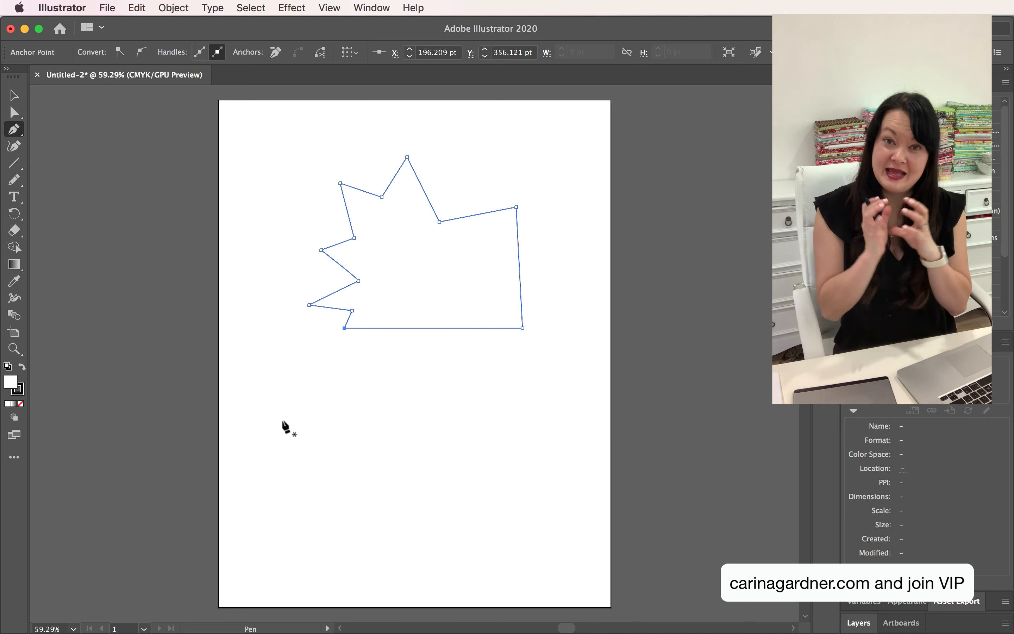
Add three anchor points to the shape: one each on the short upper-right edge, the right side and the base.
left_click(15, 134)
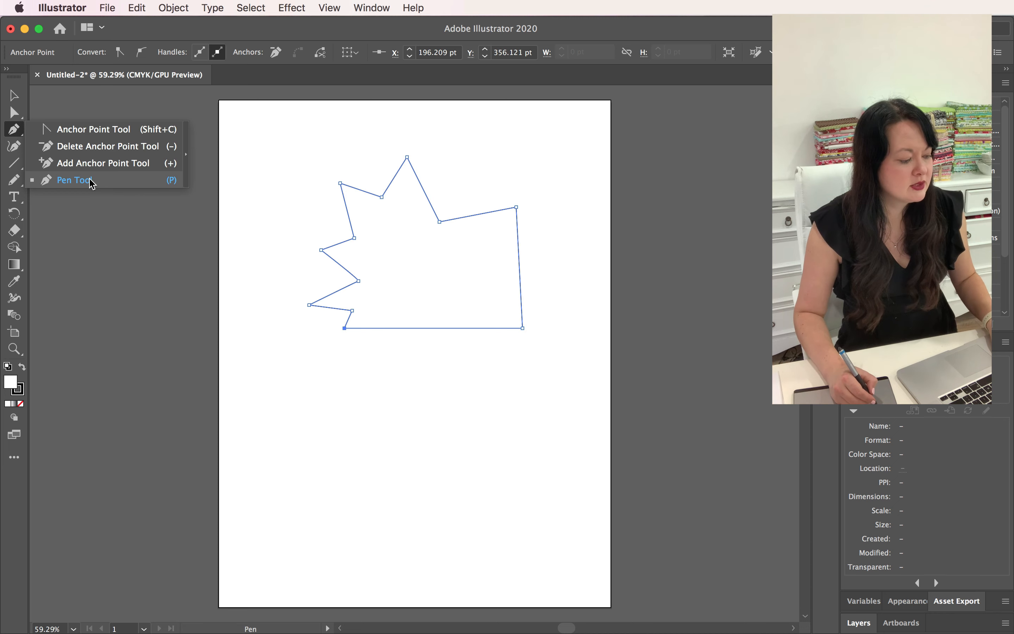
left_click(94, 164)
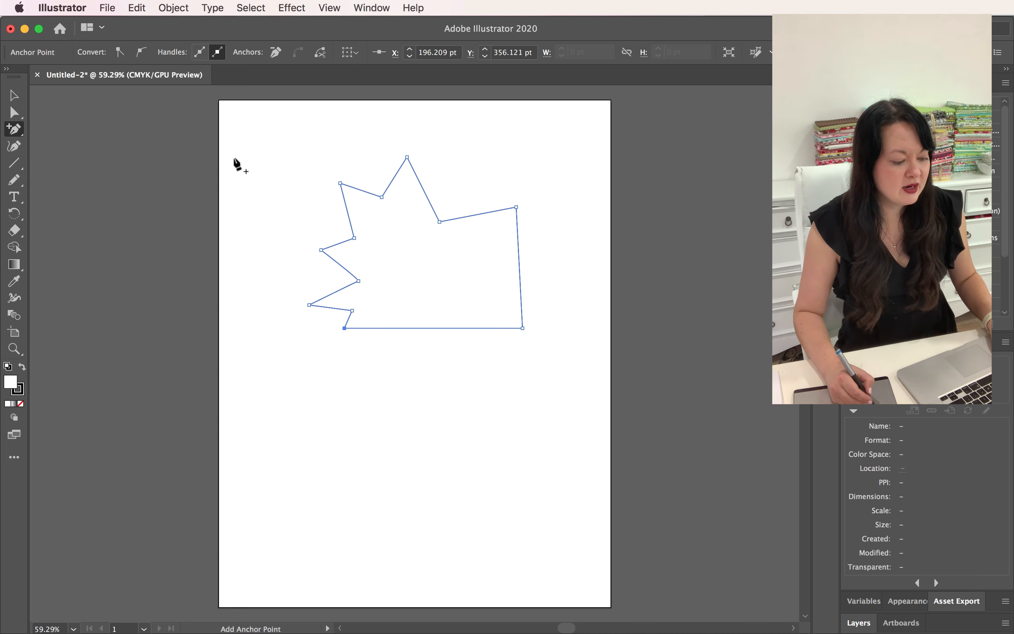
left_click(481, 214)
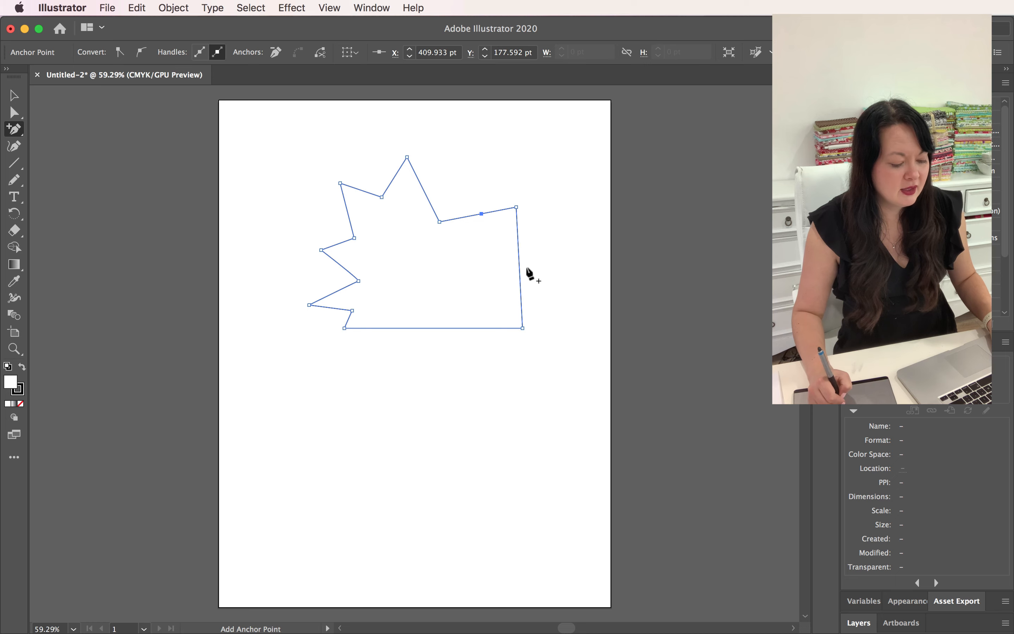
left_click(520, 273)
left_click(477, 328)
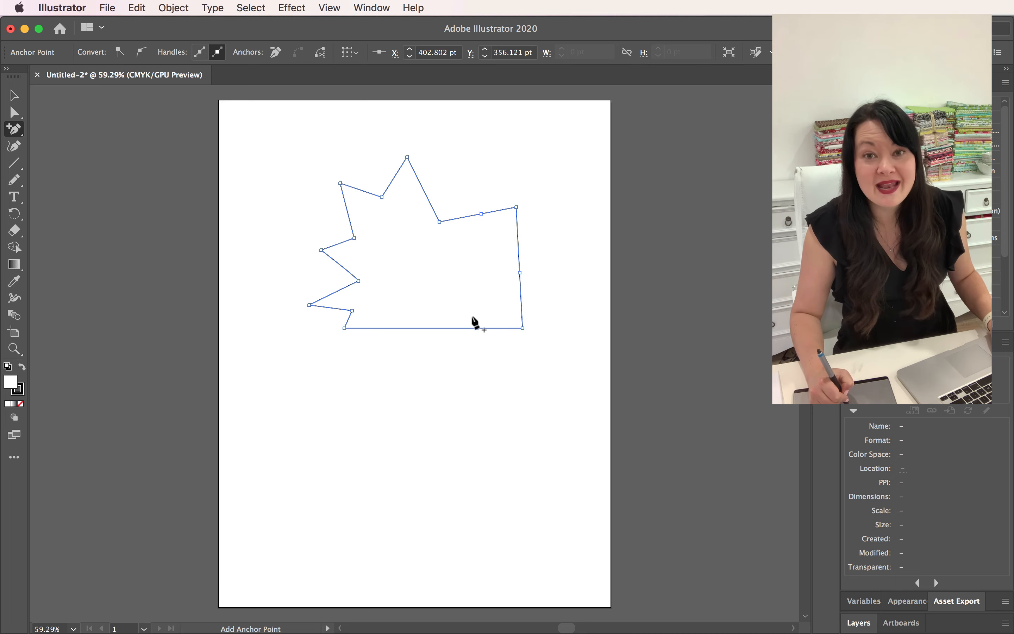
Delete the anchor points at the notch right of the tallest peak and at the tip of the middle left spike.
left_click(15, 130)
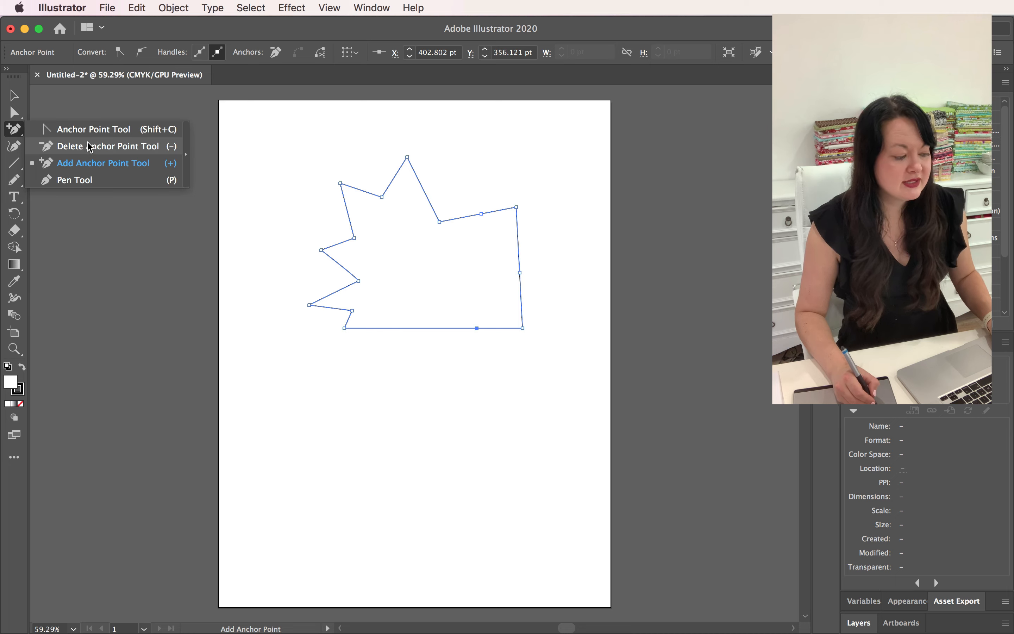
left_click(85, 147)
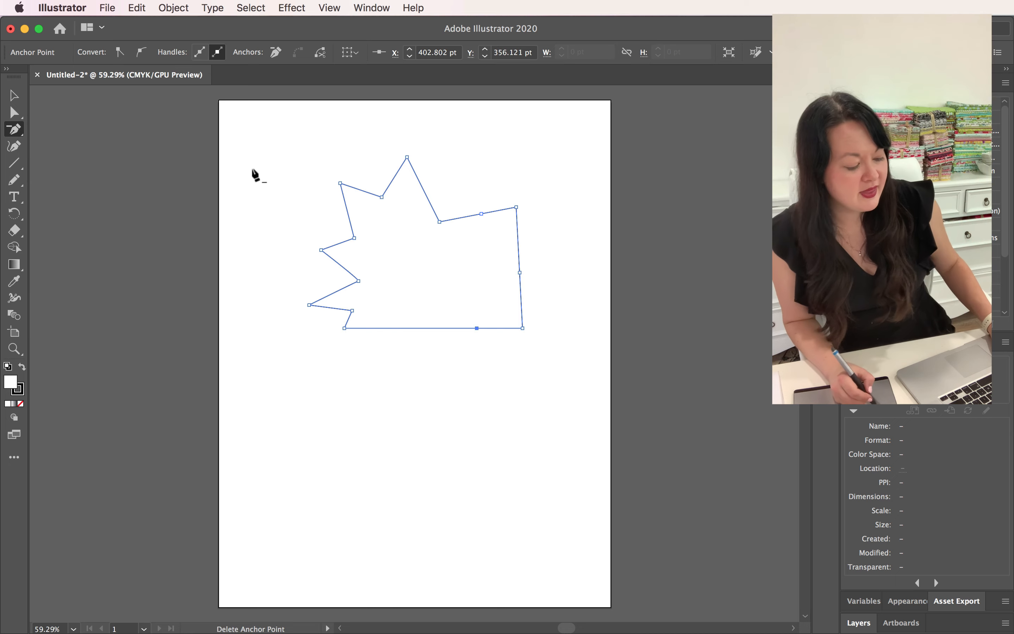
left_click(439, 222)
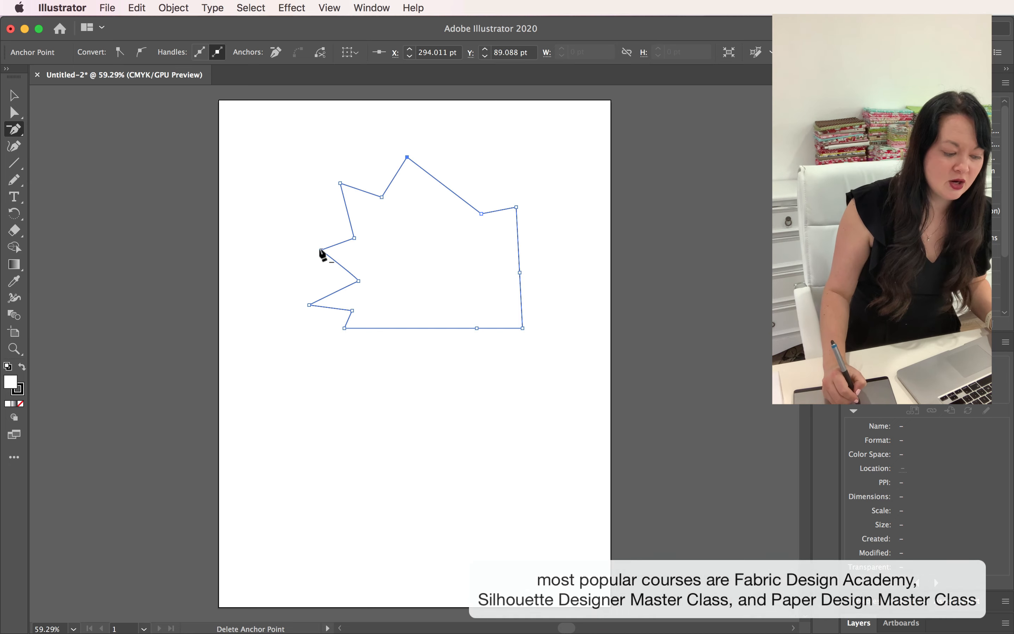
left_click(321, 250)
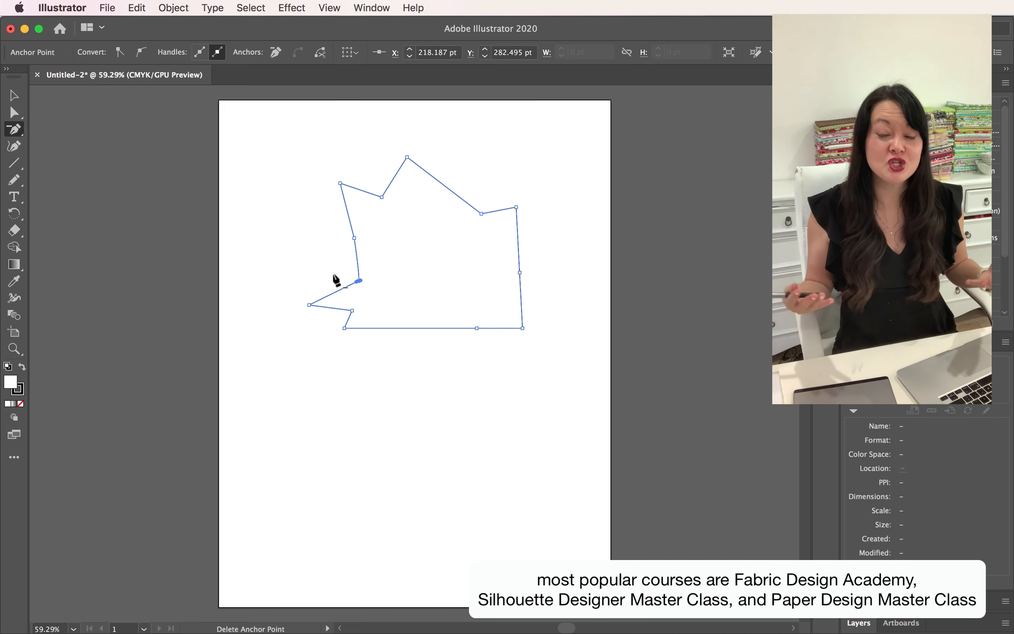